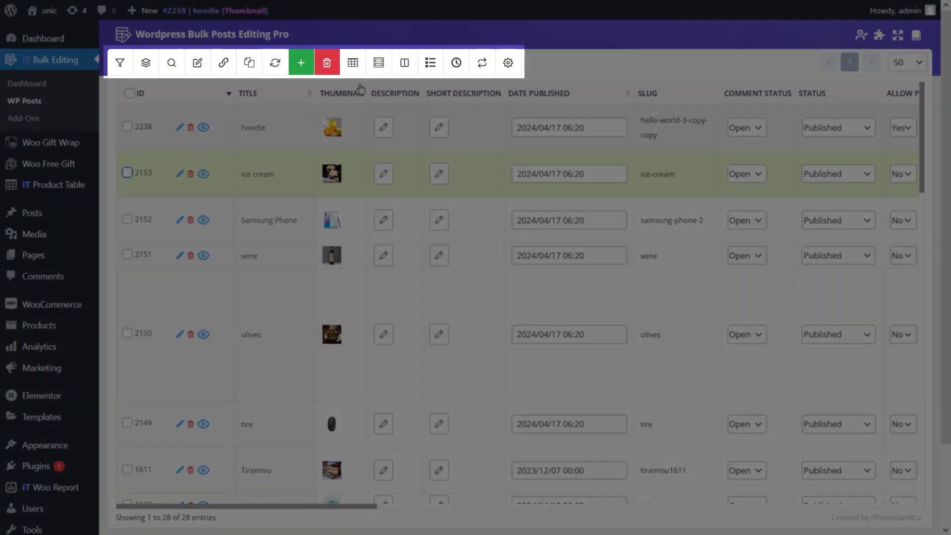
- Select all columns of the Default preset in the column profiles for the posts table
left_click(353, 70)
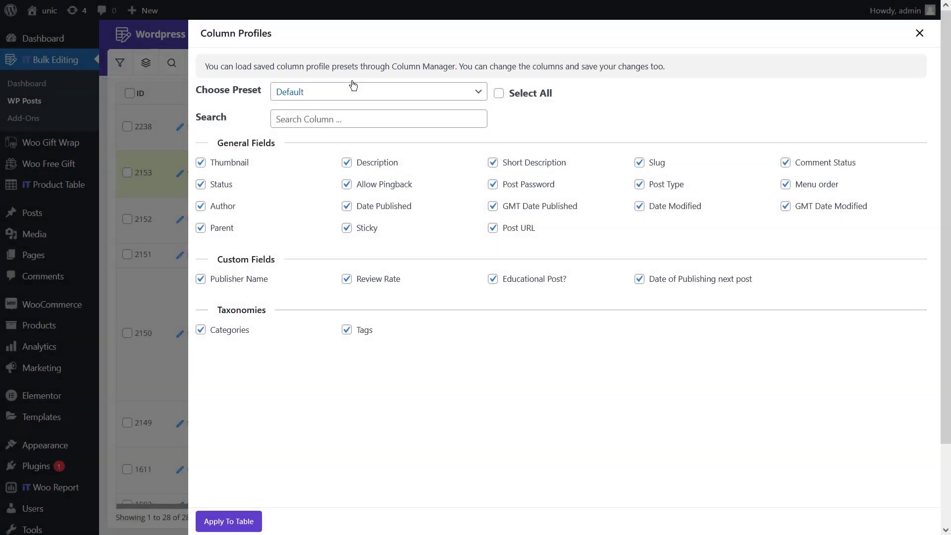
left_click(500, 95)
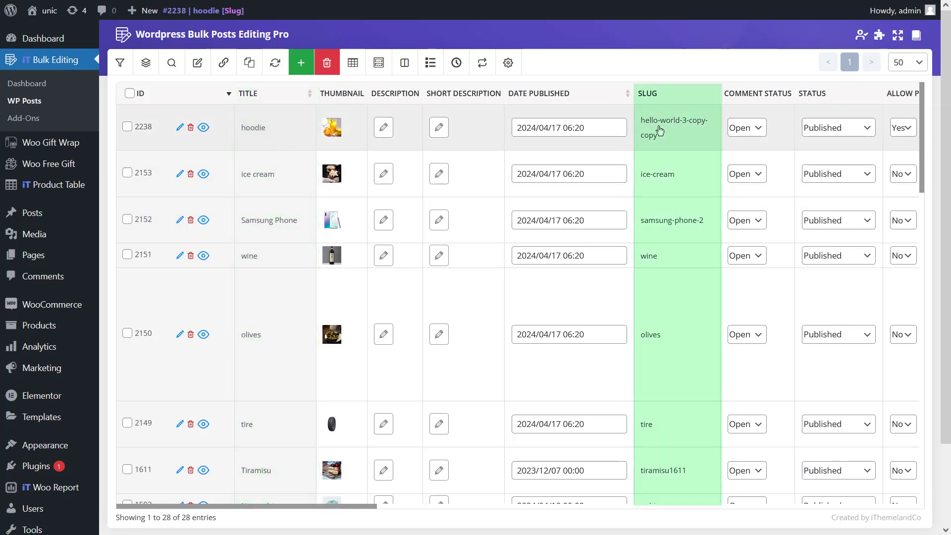
- Examine the columns of the posts table and open the hoodie post's Post URL and title cells for inline editing
scroll(659, 130, "right", 5)
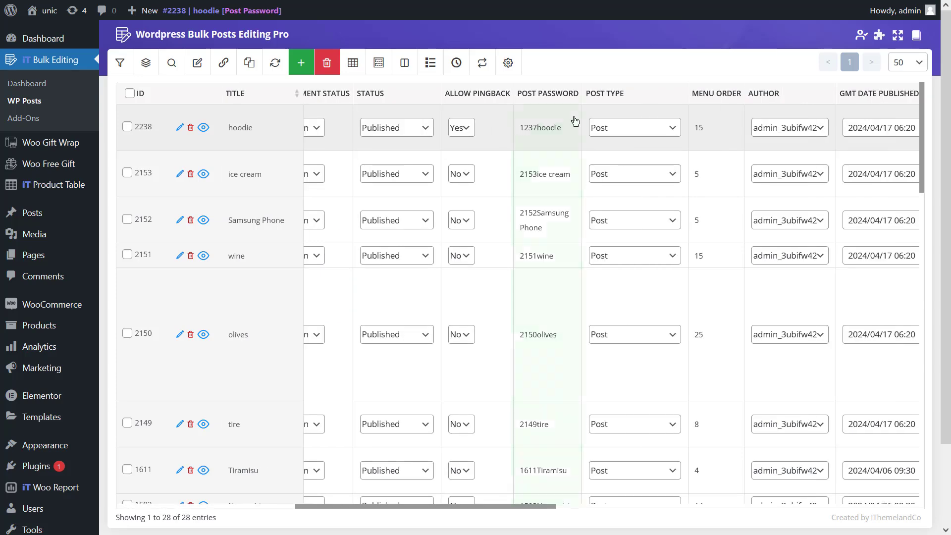
scroll(574, 118, "right", 5)
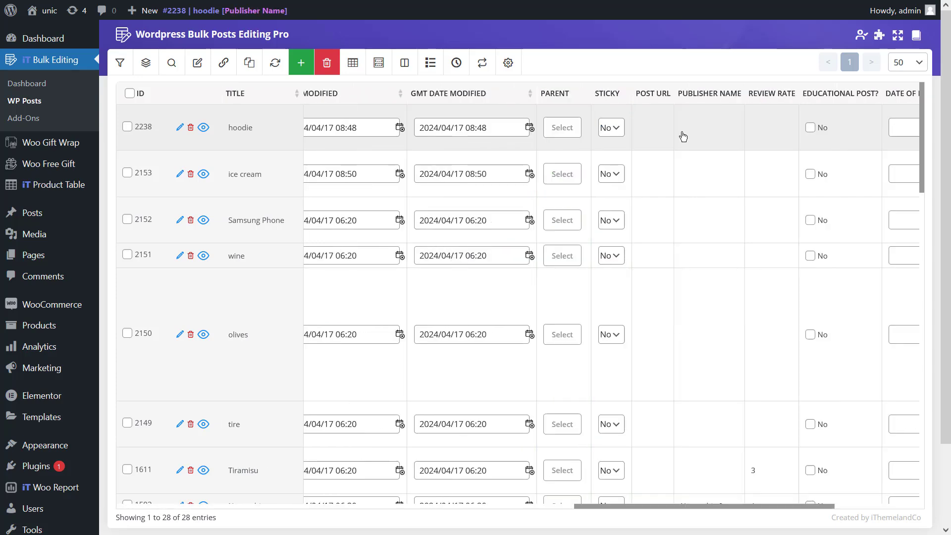
left_click(668, 134)
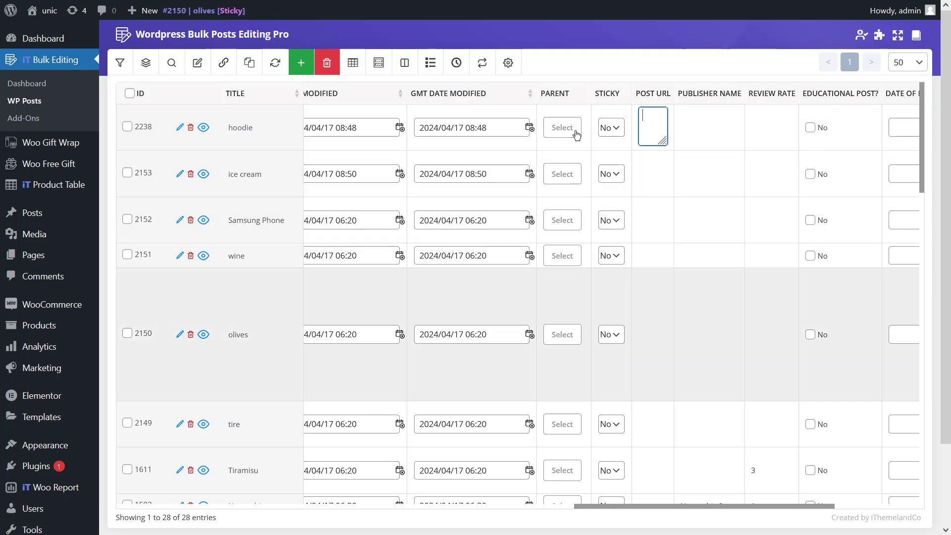
double_click(254, 128)
left_click(470, 112)
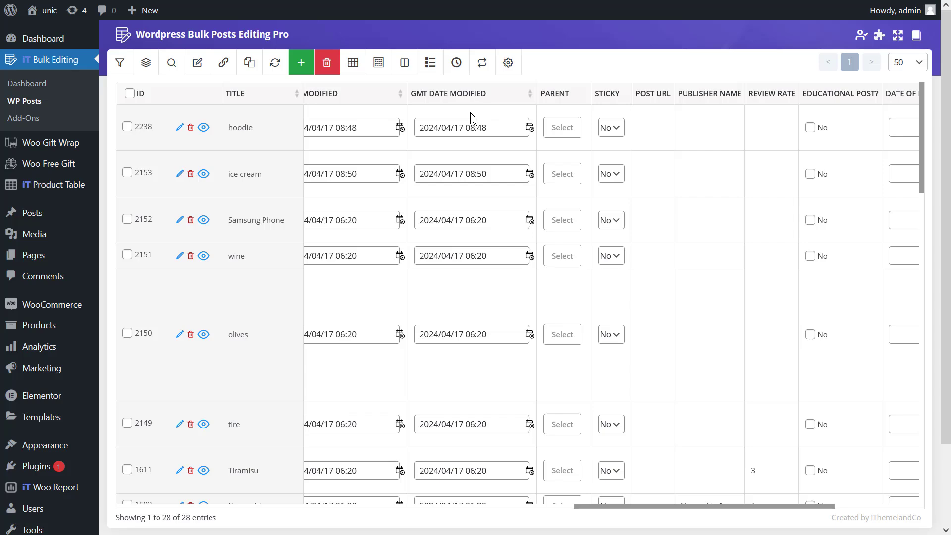
left_click_drag(594, 506, 134, 506)
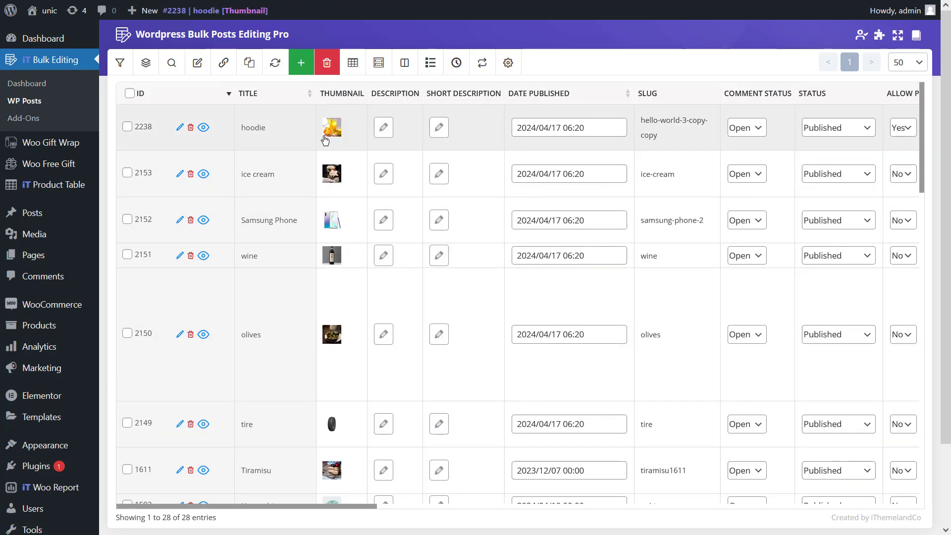
- Replace the hoodie post's thumbnail with the Breakfast.jpg image from the media library and apply the change
left_click(325, 139)
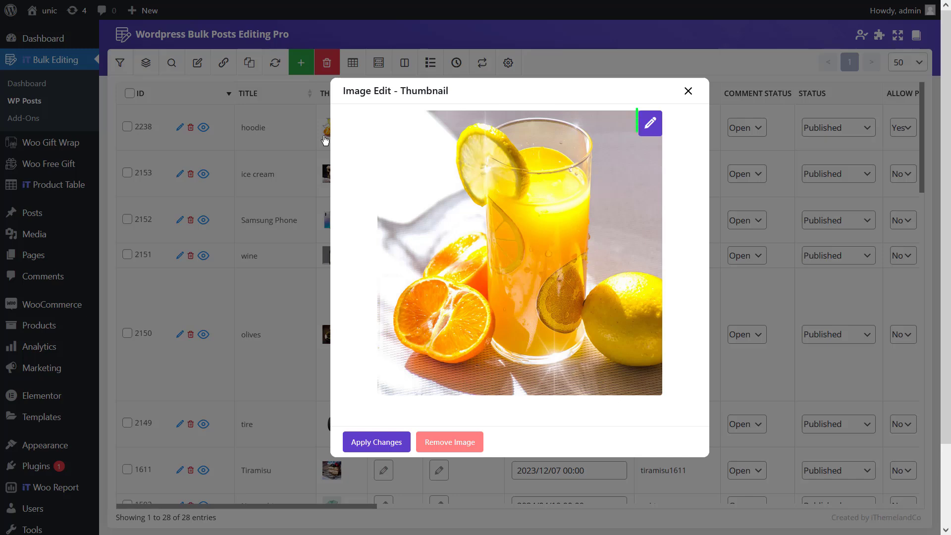
left_click(650, 124)
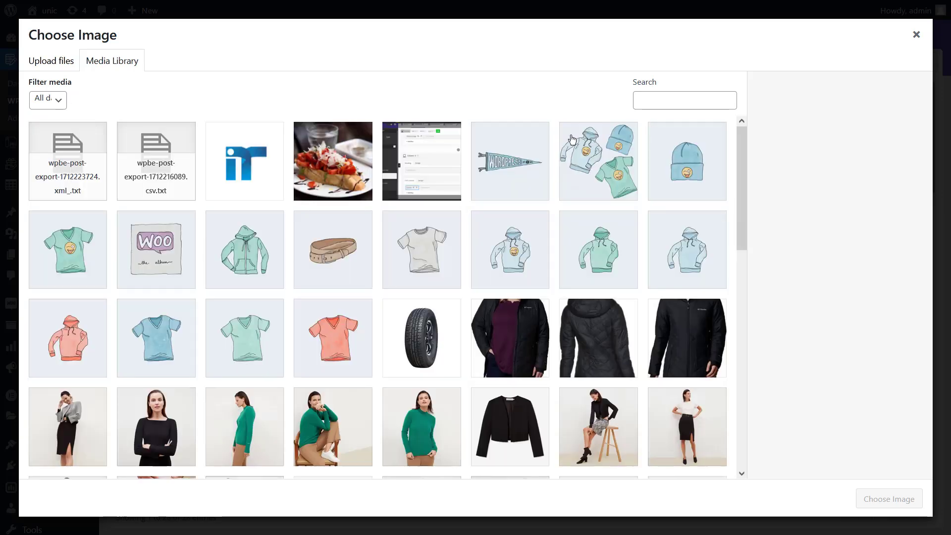
left_click(358, 167)
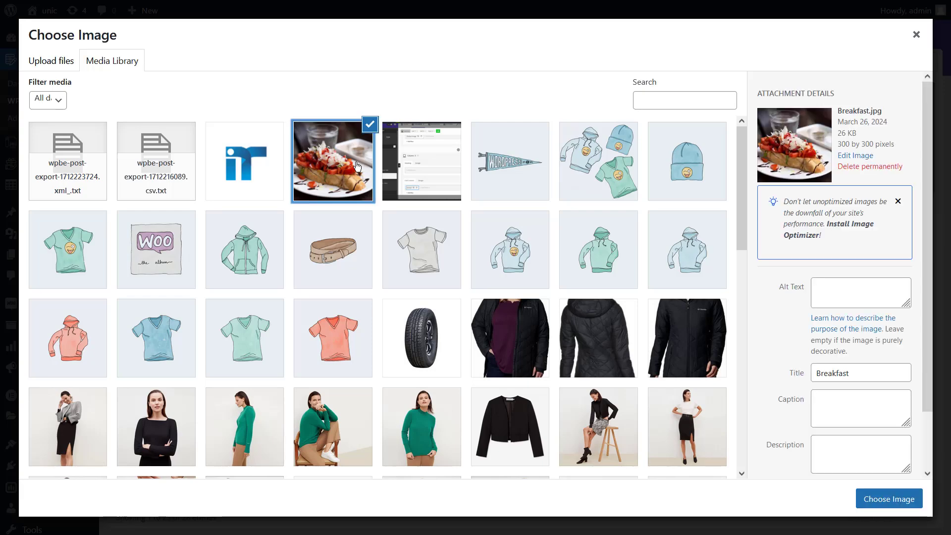
left_click(880, 498)
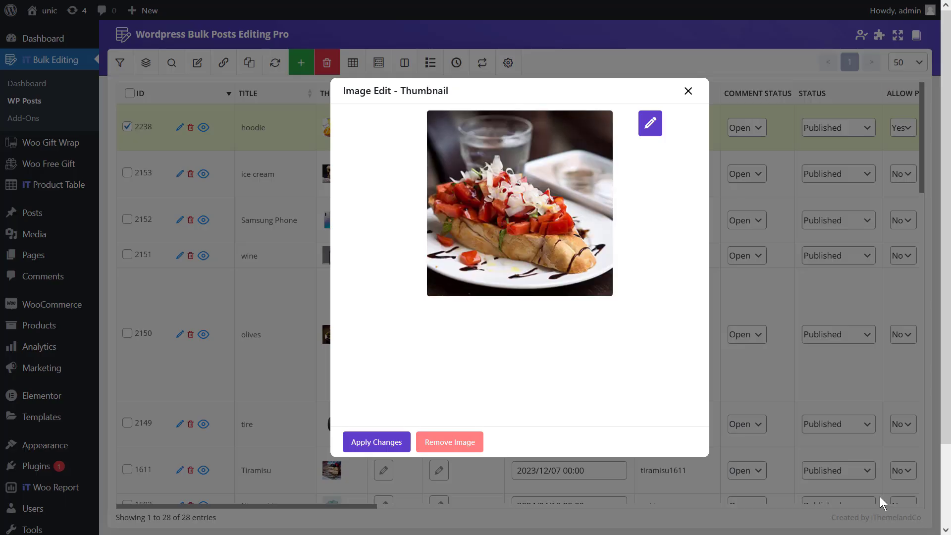
left_click(374, 455)
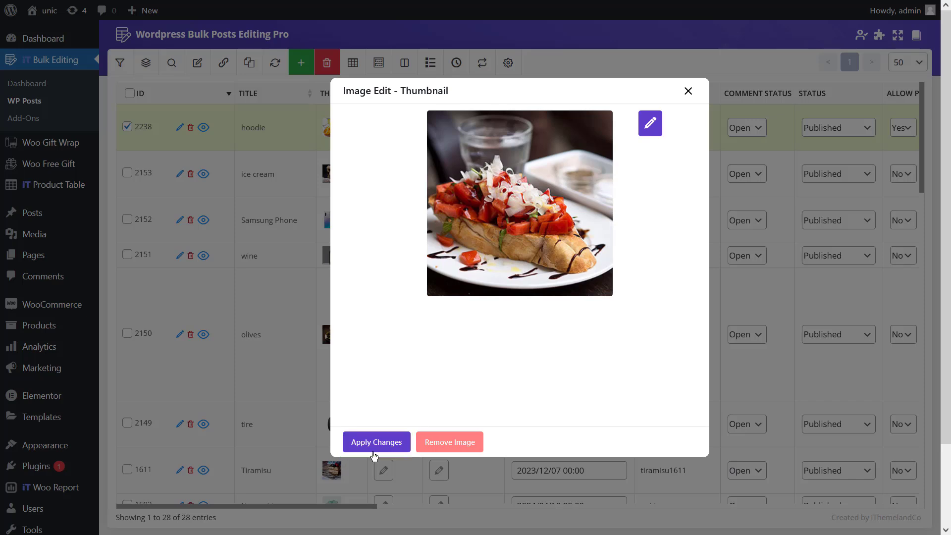
left_click(377, 442)
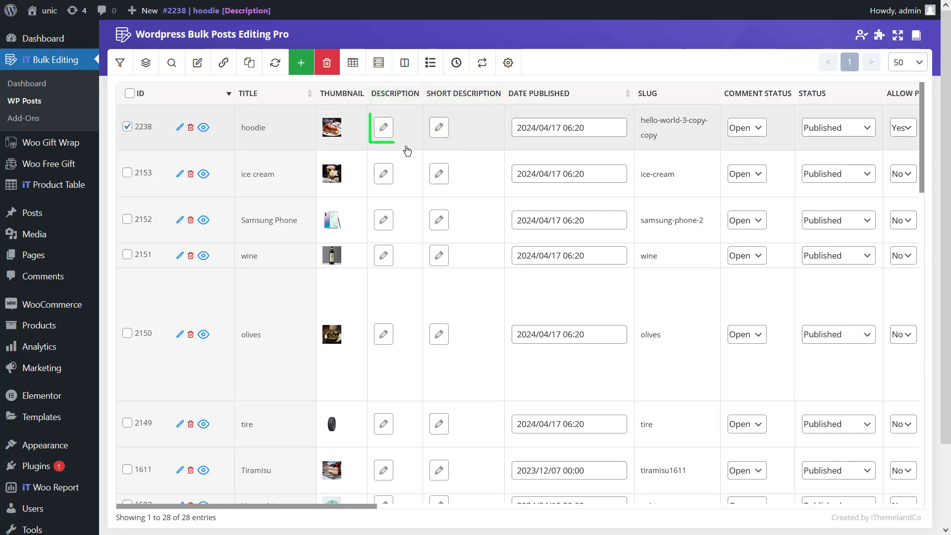
- Enter 1321 as the hoodie post's description and apply the change
left_click(383, 128)
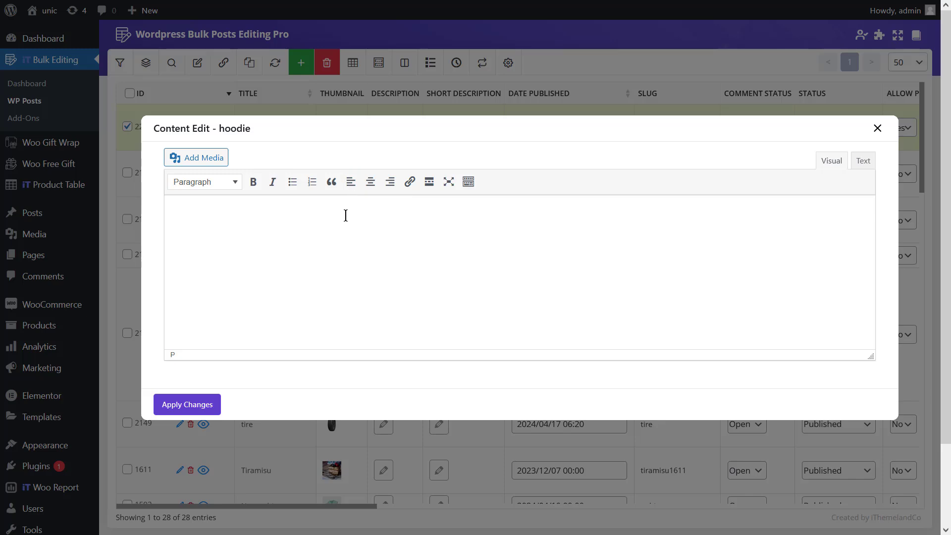
type("1321")
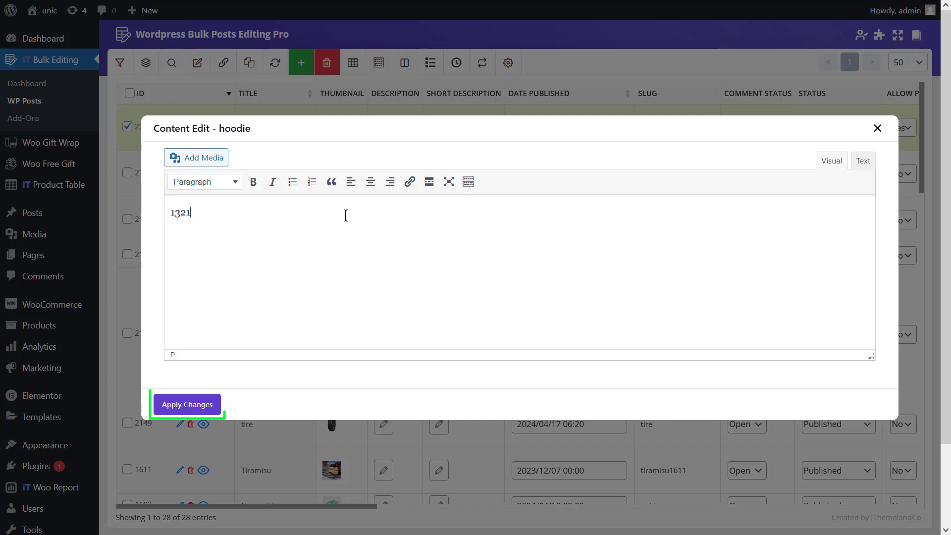
left_click(207, 403)
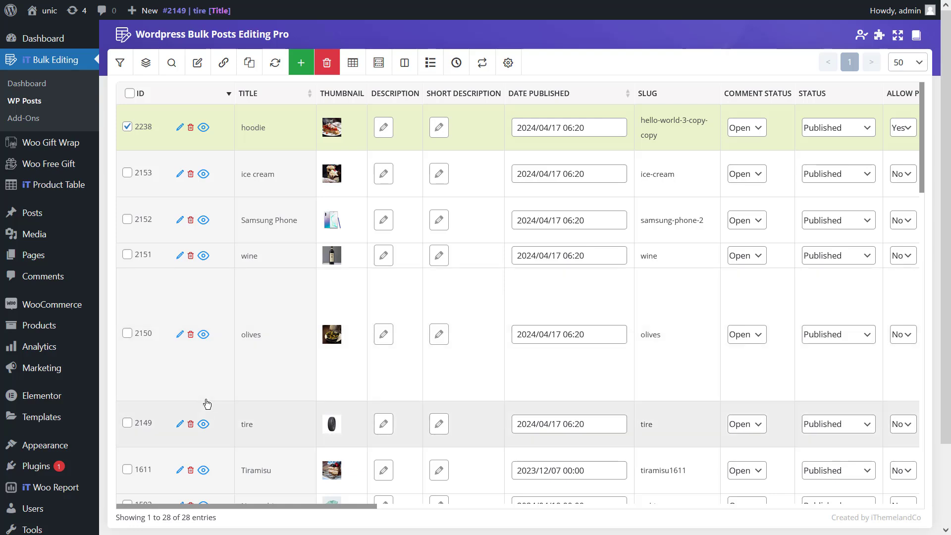
- Examine the options available for the hoodie post's comment status and publication status
left_click(755, 135)
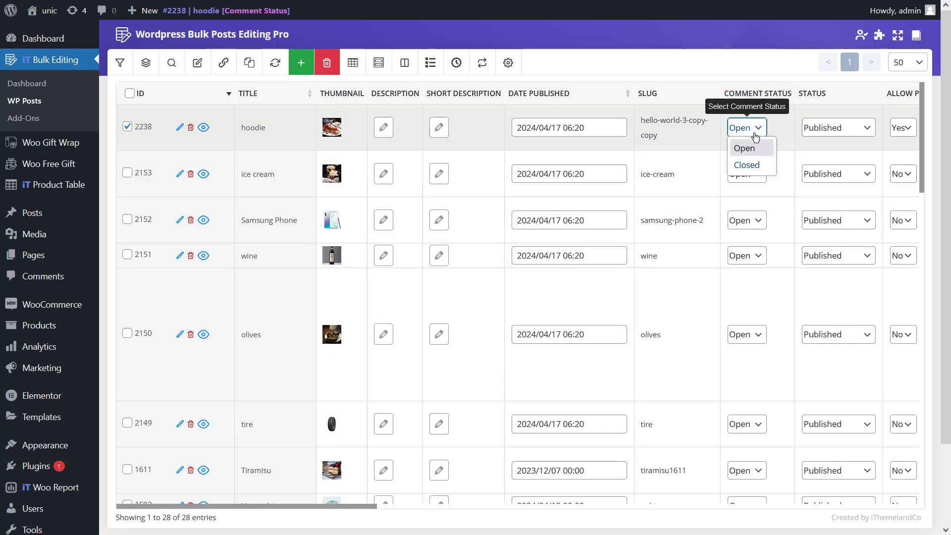
left_click(754, 135)
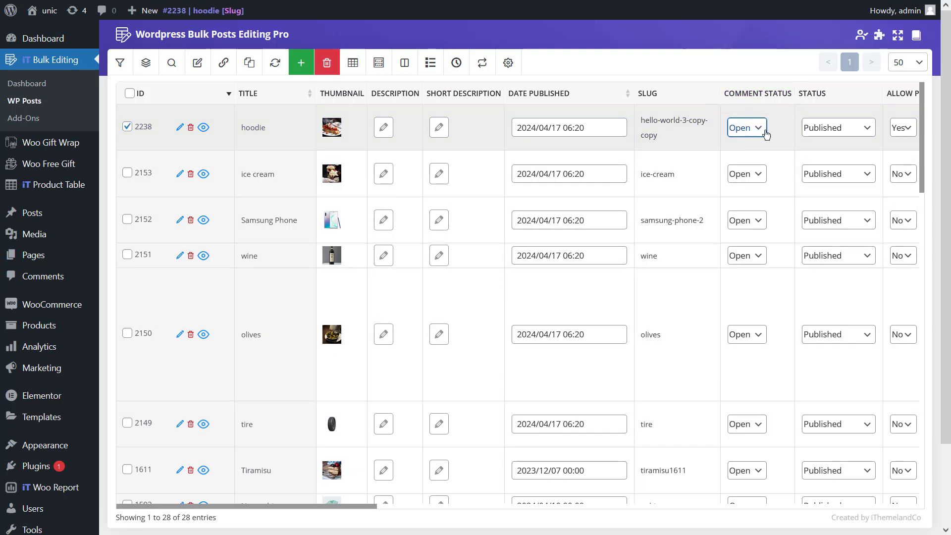
left_click(832, 130)
left_click(832, 133)
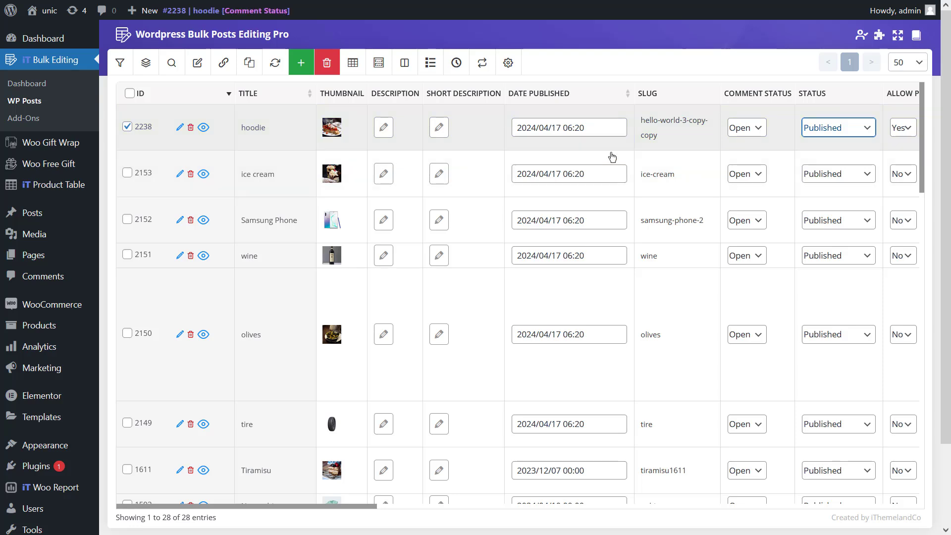
left_click(742, 130)
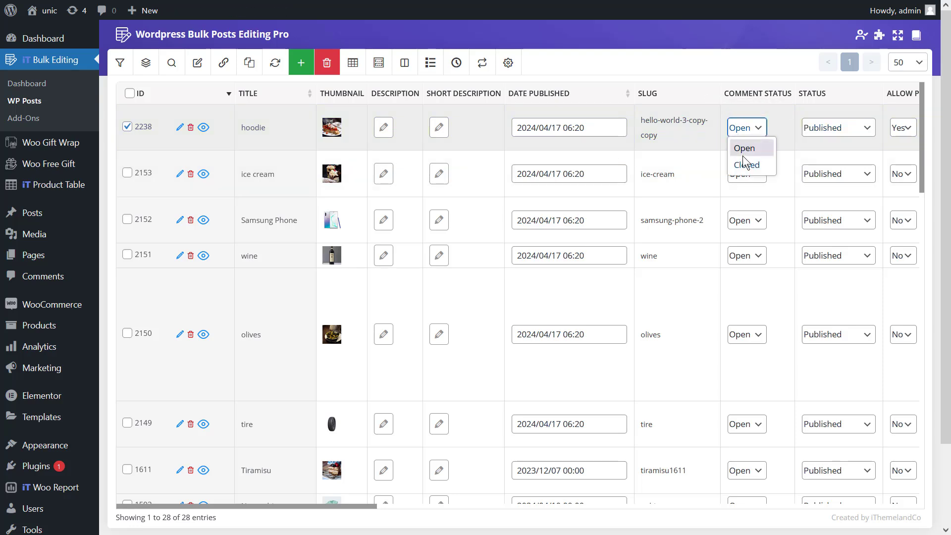
left_click(742, 156)
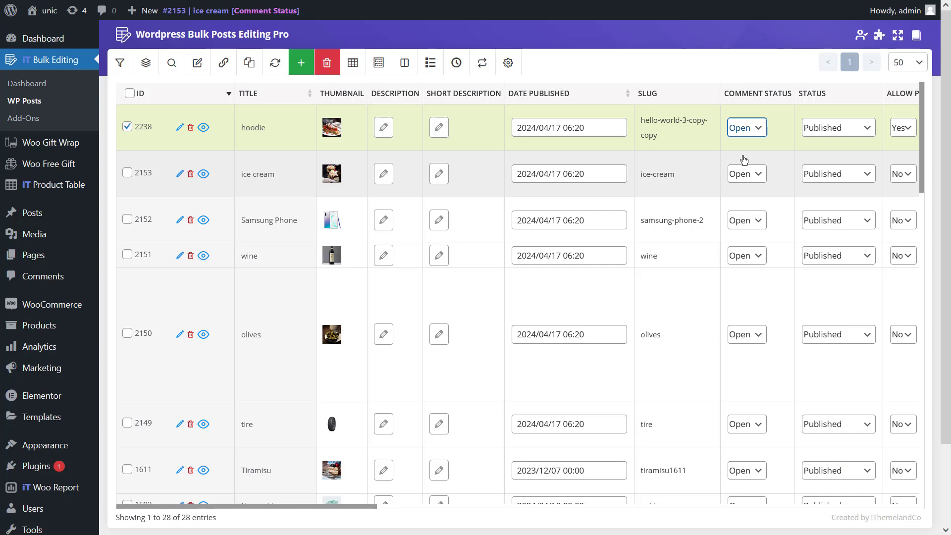
- Subtract 2 from the hoodie post's menu order using the calculator
left_click_drag(373, 507, 596, 507)
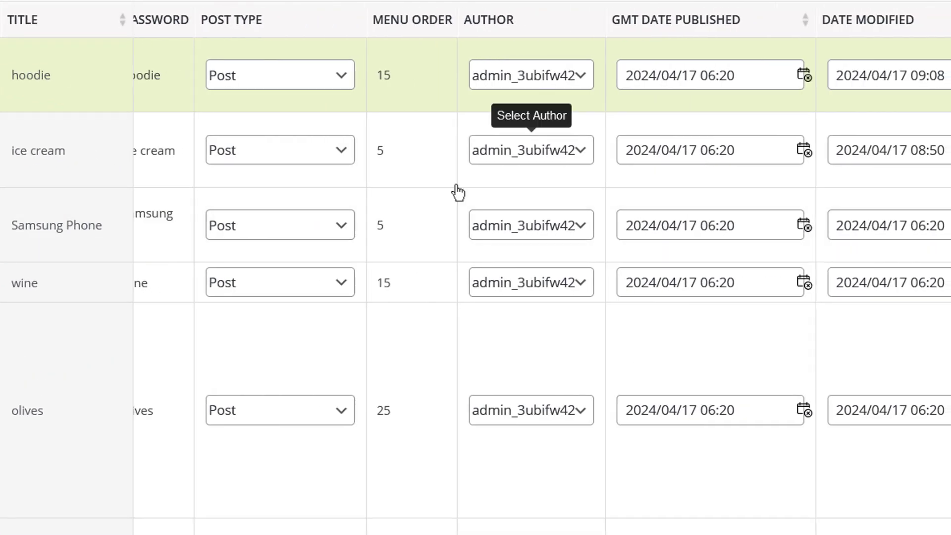
left_click(407, 83)
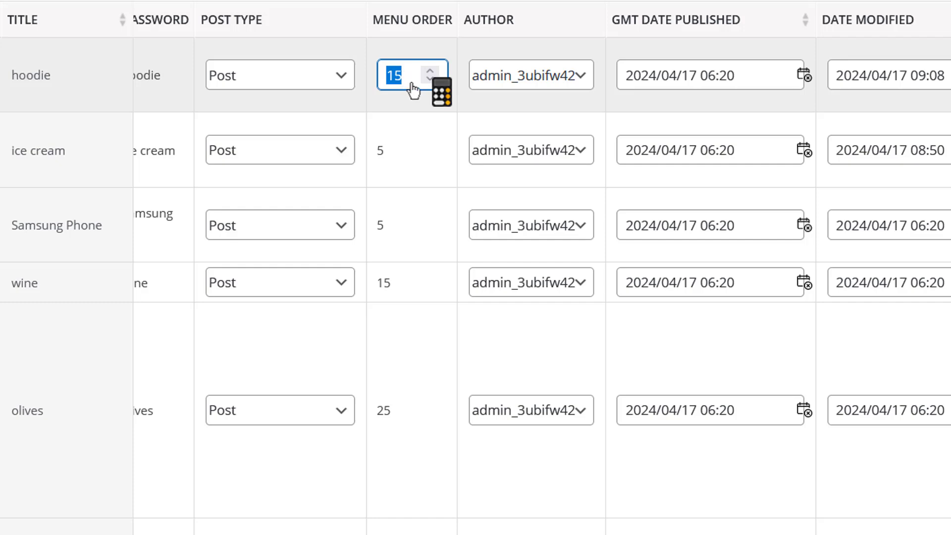
left_click(450, 113)
left_click(449, 110)
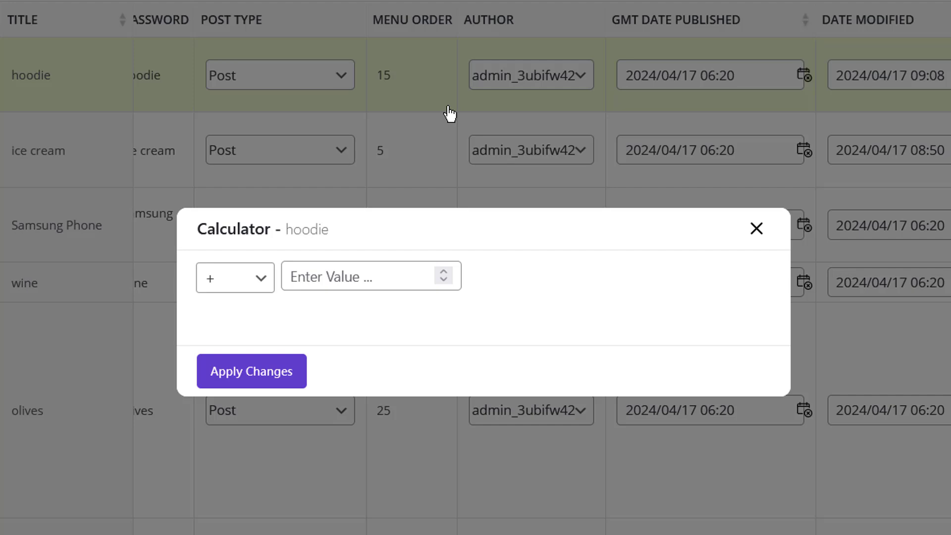
left_click(257, 282)
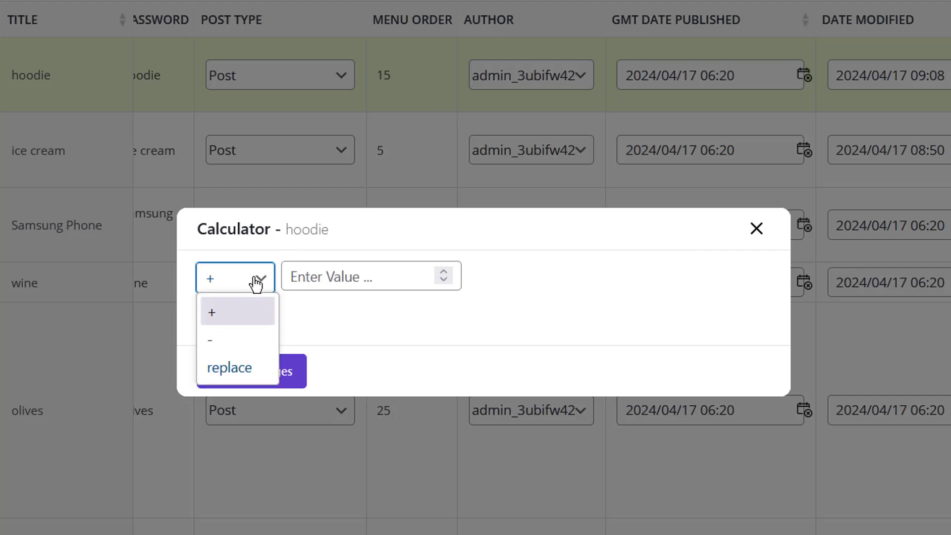
left_click(259, 283)
left_click(321, 284)
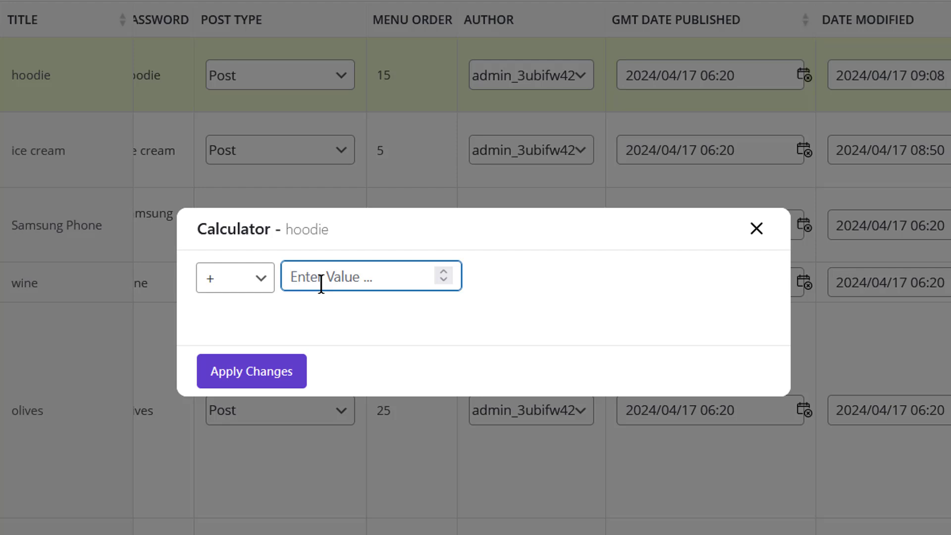
left_click(266, 282)
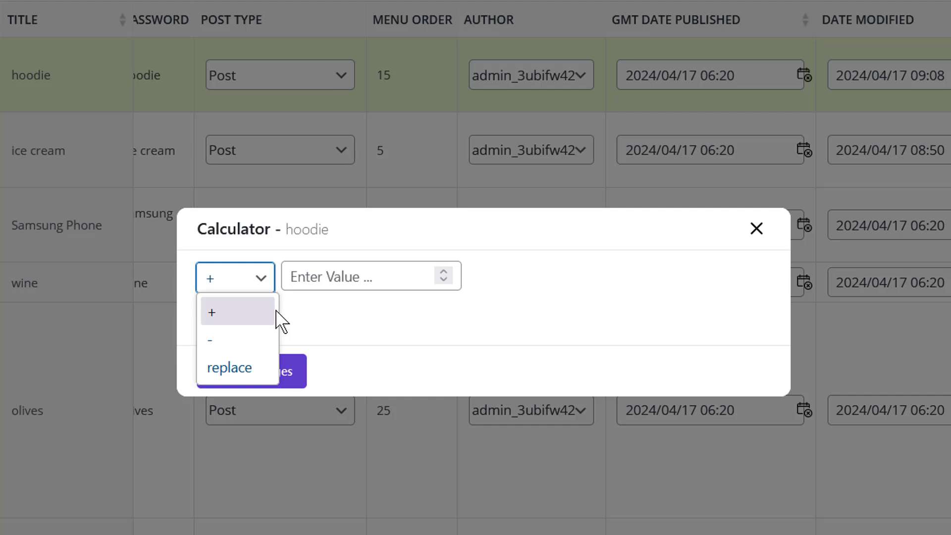
key("Down")
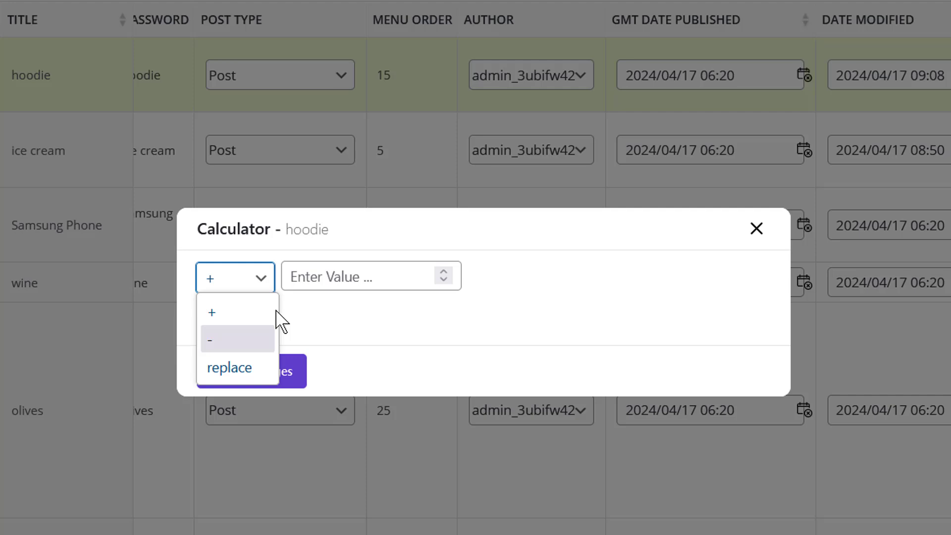
key("Down")
left_click(232, 340)
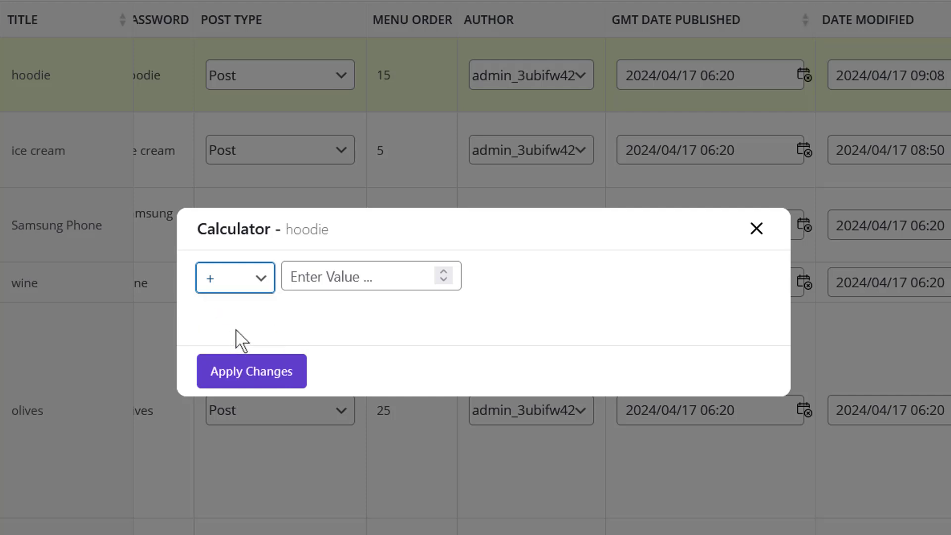
left_click(321, 277)
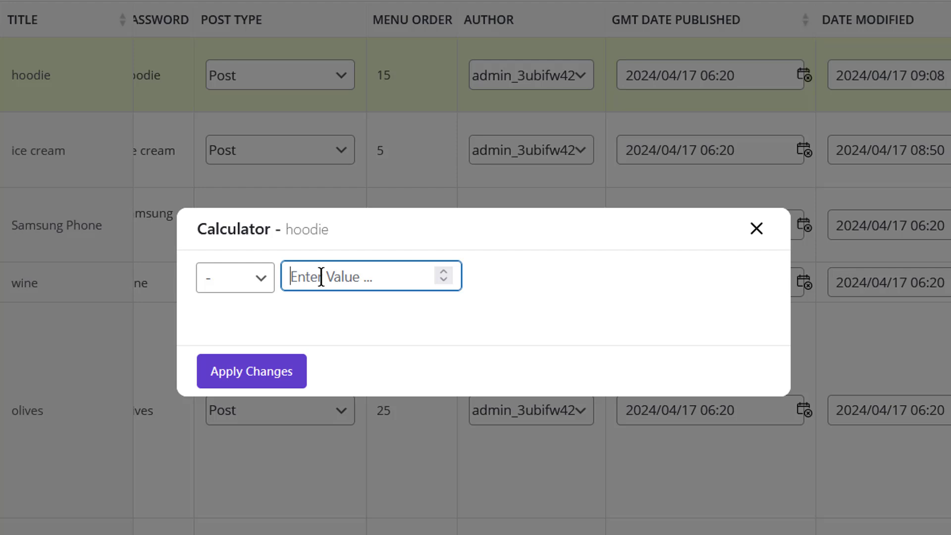
type("2")
left_click(289, 372)
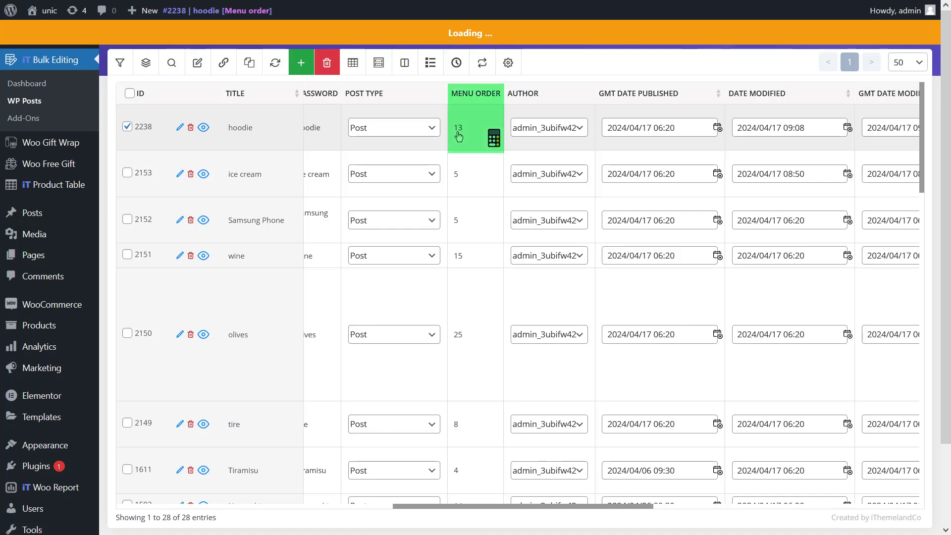
- Look at the date and time choices for the hoodie post's Date Modified
left_click_drag(545, 506, 669, 506)
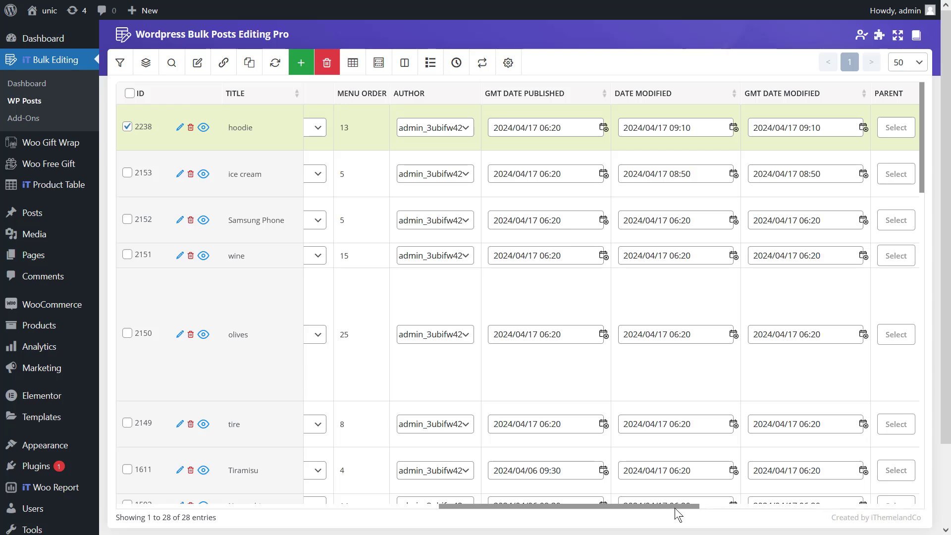
left_click(665, 130)
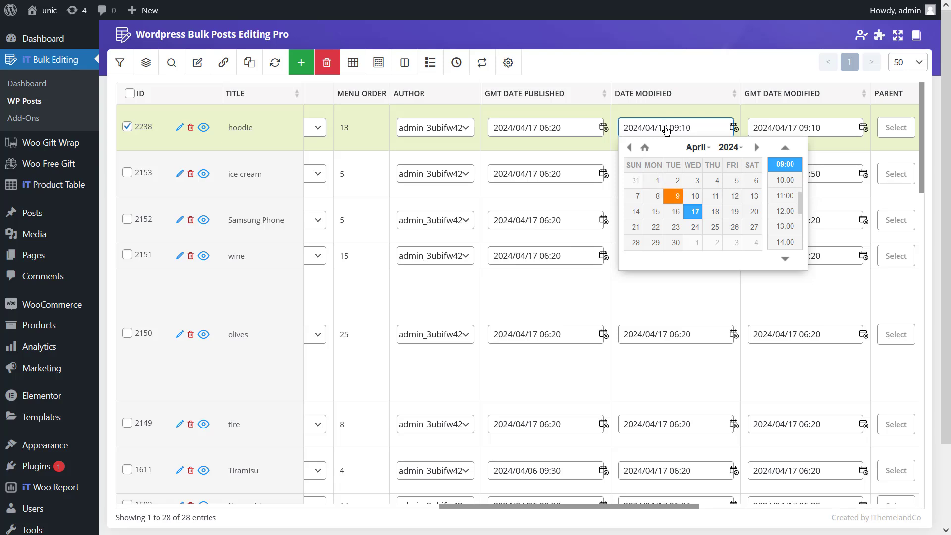
left_click(616, 148)
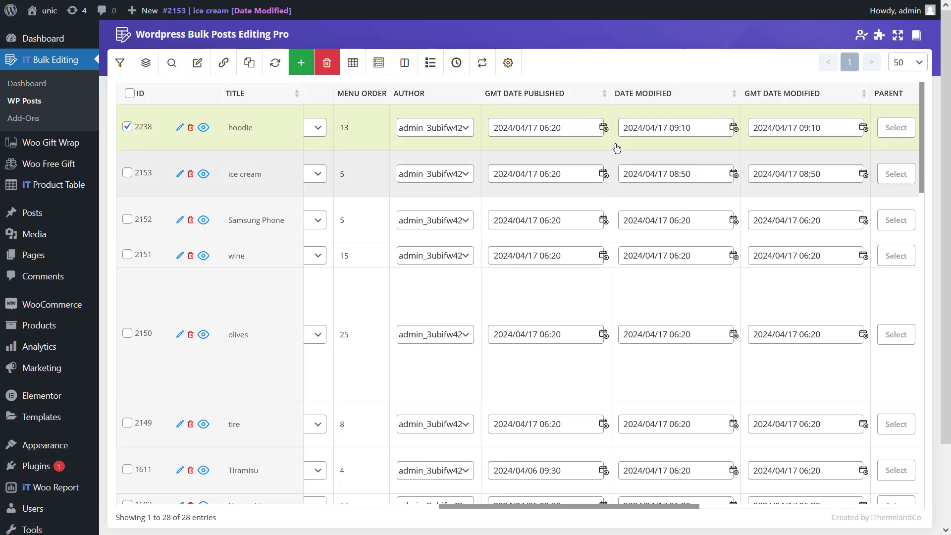
left_click_drag(604, 507, 685, 503)
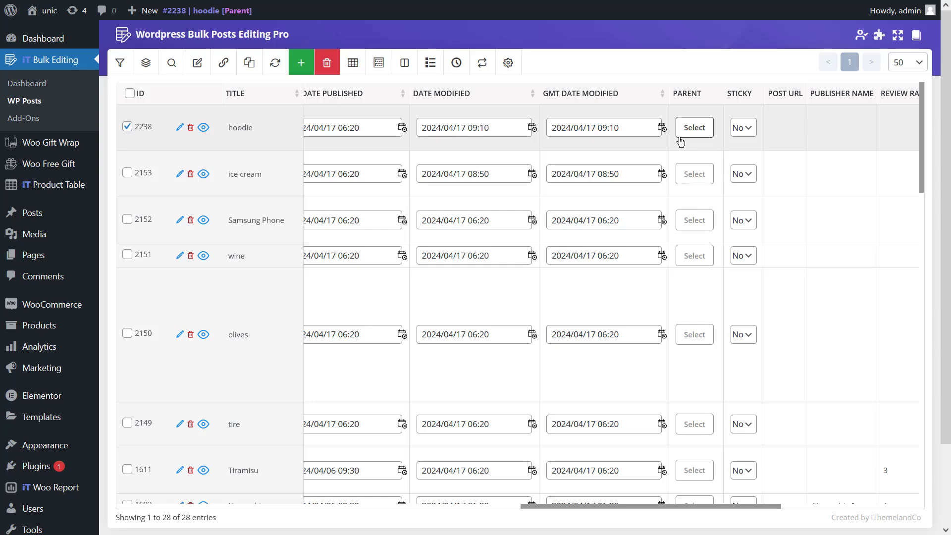
- Search for "hoo" as the hoodie post's parent, choose the hoodie post and apply the change
left_click(680, 142)
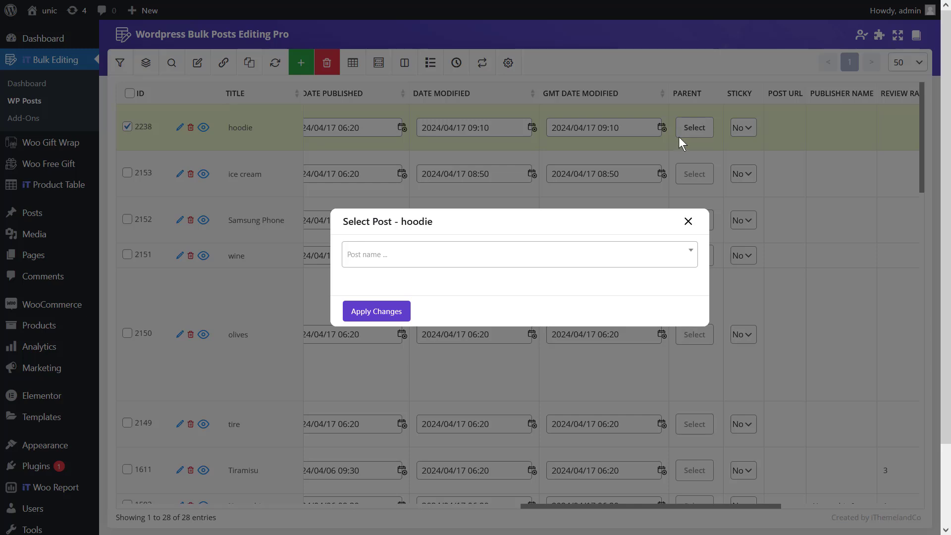
left_click(381, 255)
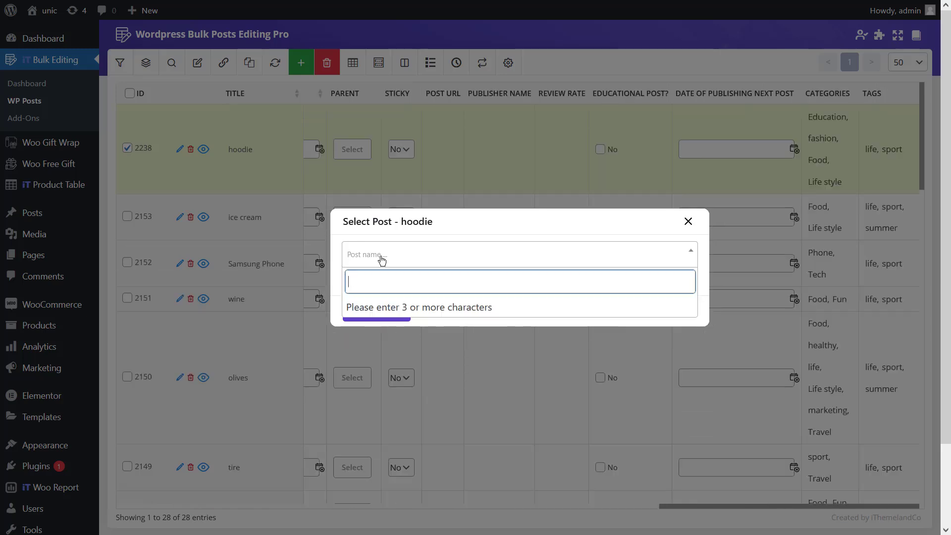
type("hoo")
left_click(385, 307)
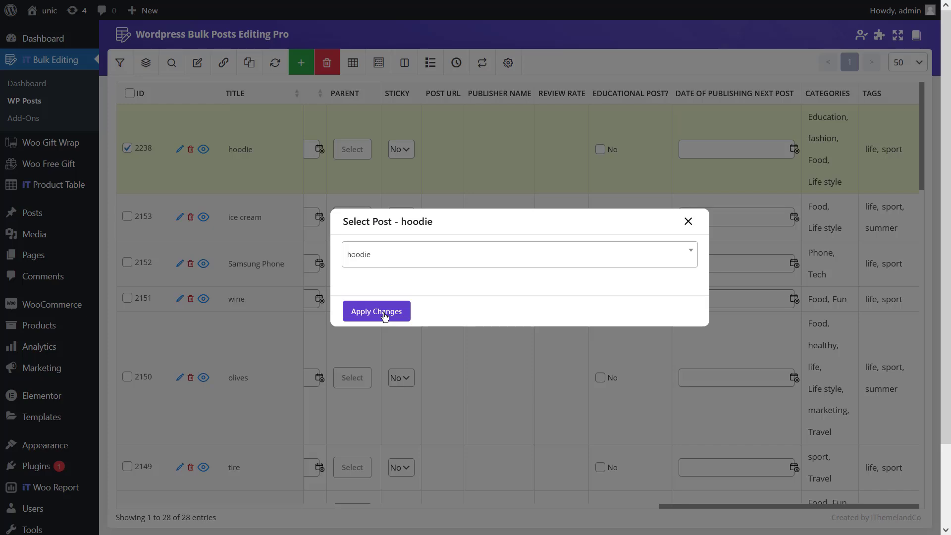
left_click(385, 312)
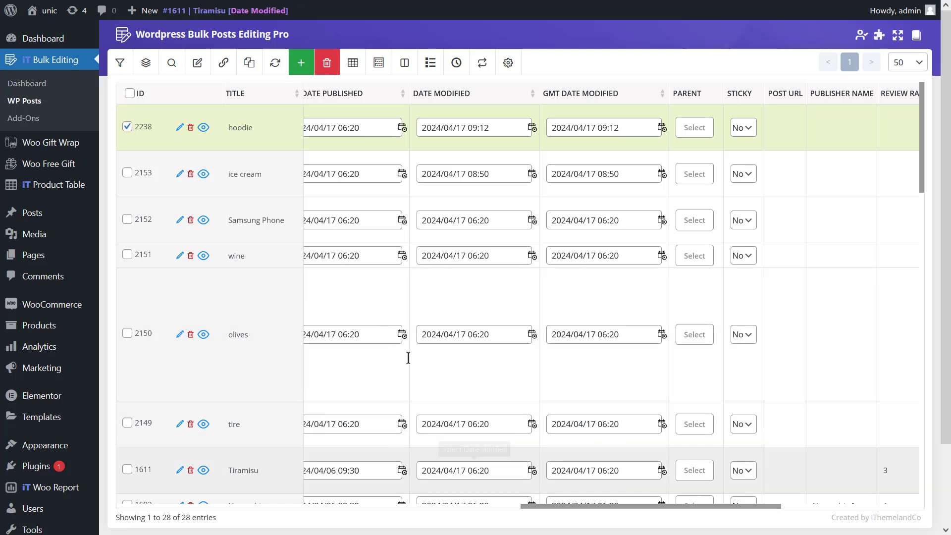
- Add the Education and fashion categories to the hoodie post and apply the changes
left_click_drag(537, 505, 755, 509)
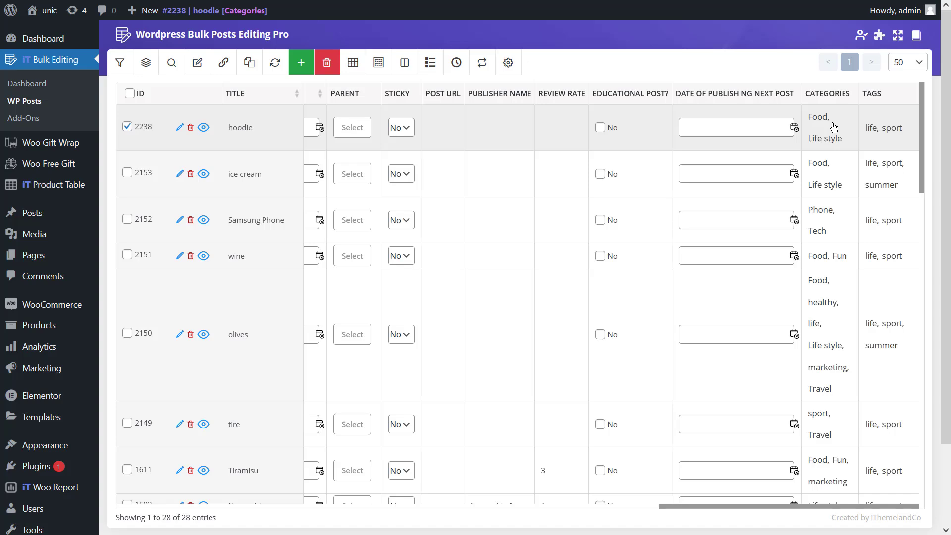
left_click(834, 128)
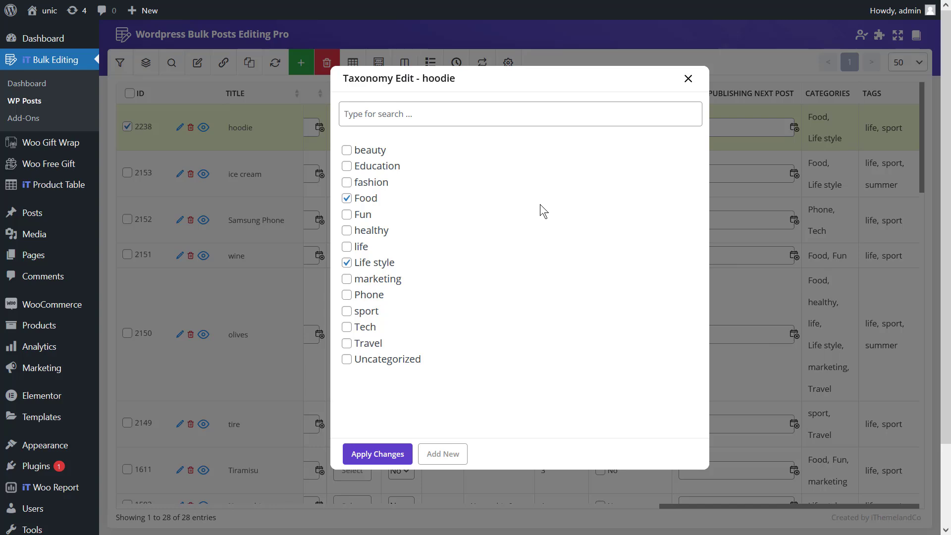
left_click(369, 170)
left_click(371, 182)
left_click(386, 452)
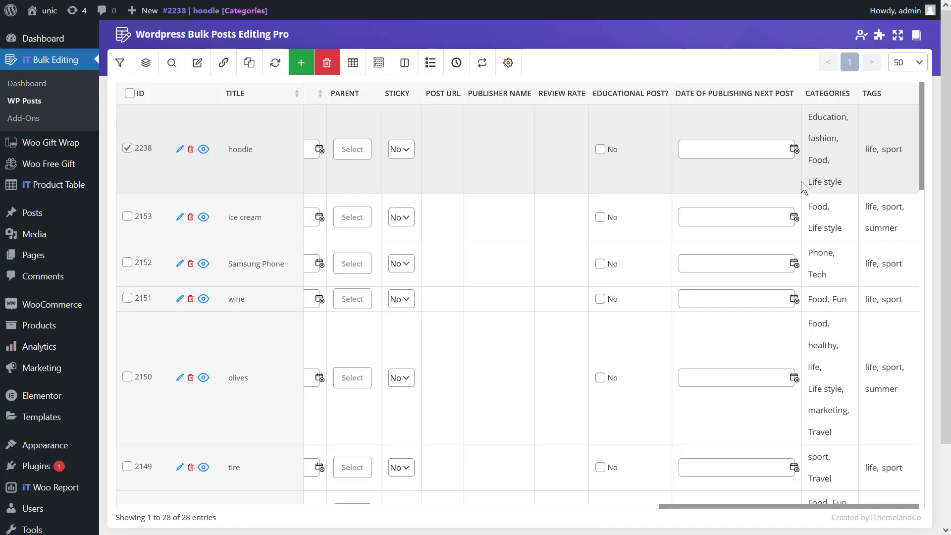
- Open the hoodie post's category selection again for further editing
left_click(822, 158)
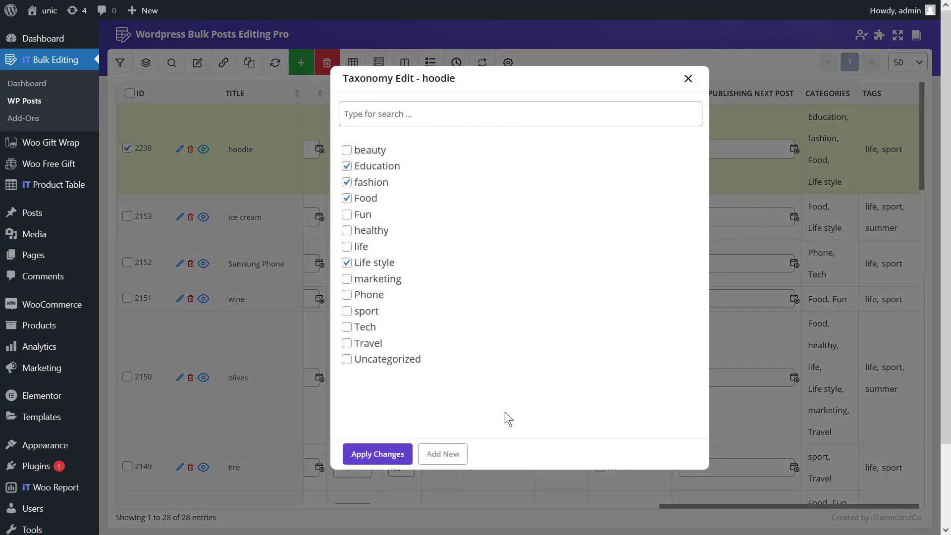